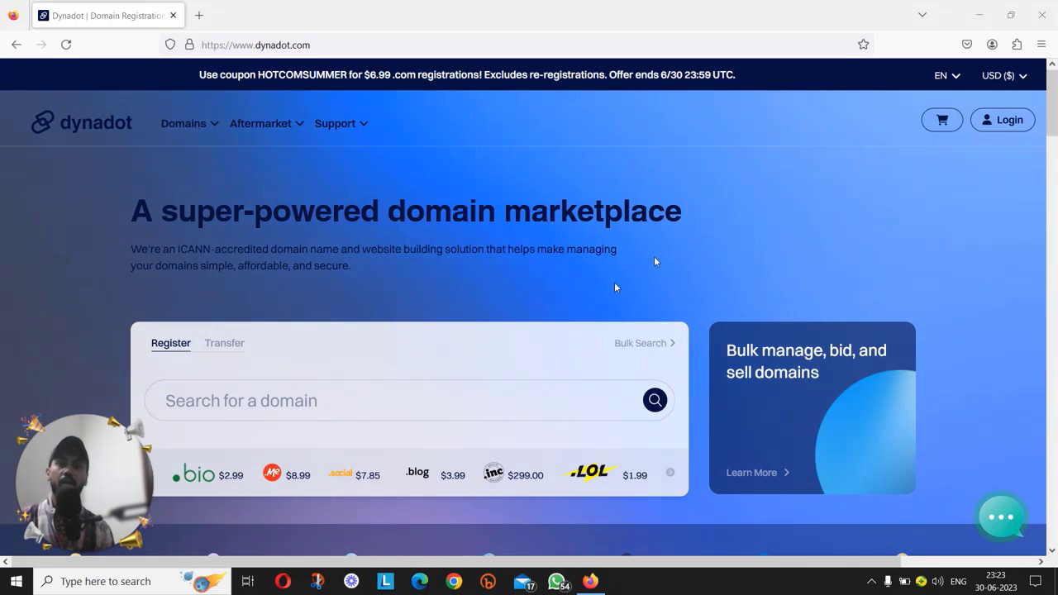
Log in to Dynadot with the account username, password and verification code, declining Firefox's save-login prompt.
{"action": "left_click", "coordinate": [1010, 120]}
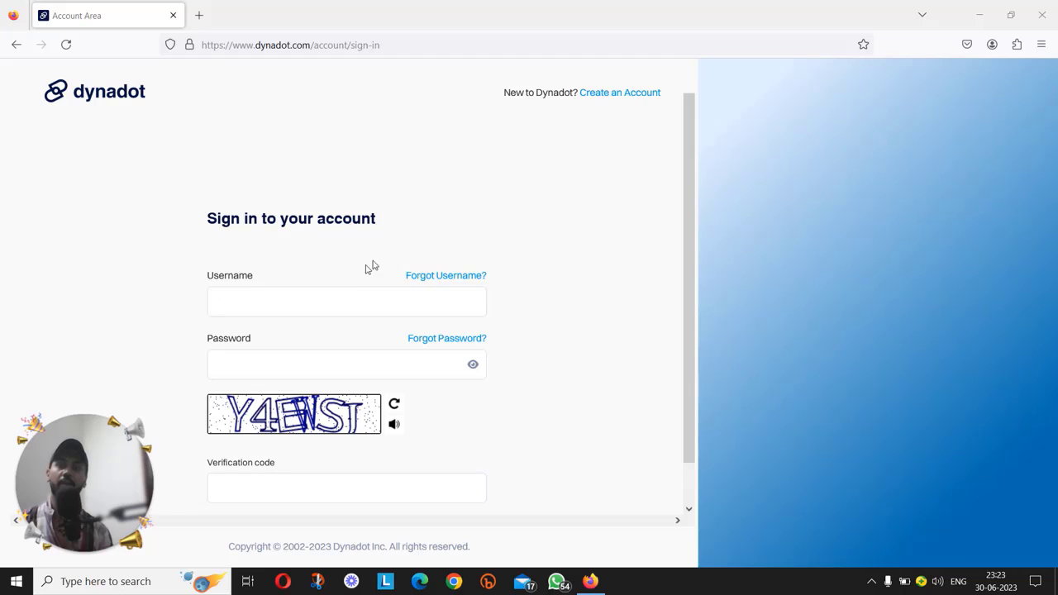
{"action": "left_click", "coordinate": [351, 299]}
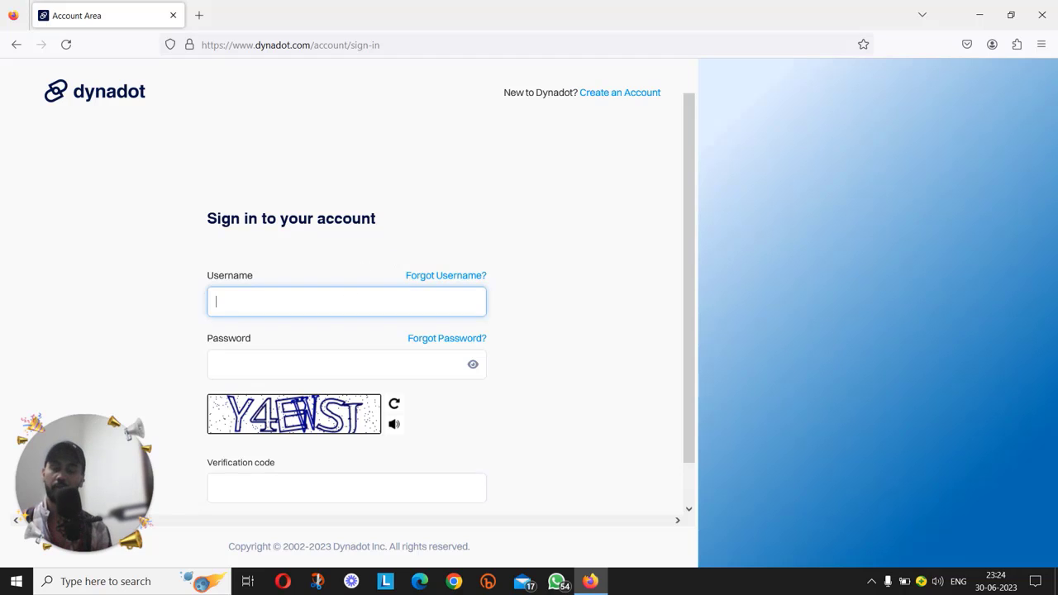
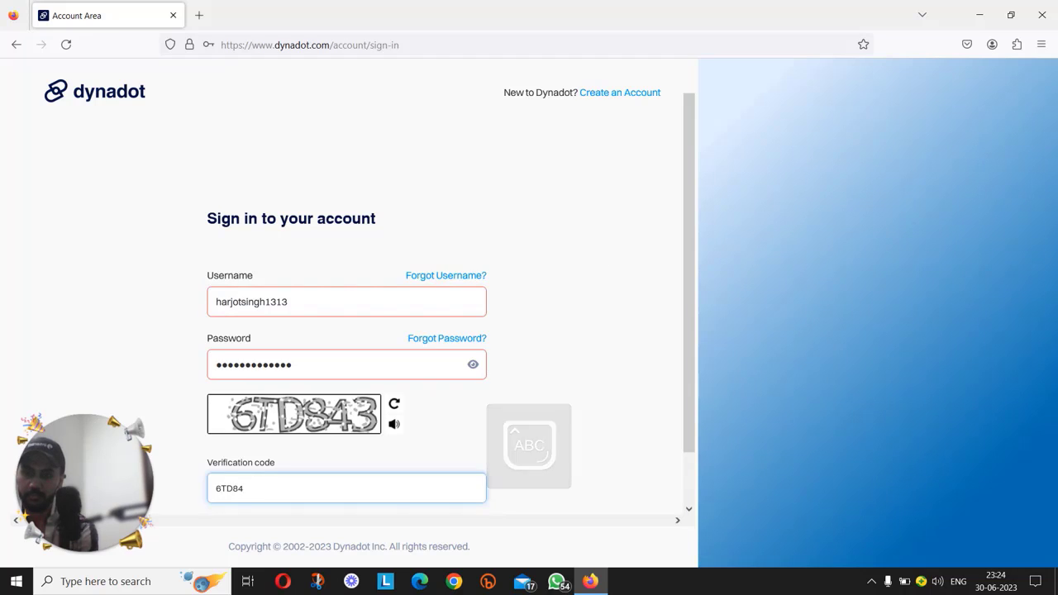
{"action": "scroll", "coordinate": [336, 390], "scroll_direction": "down", "scroll_amount": 1}
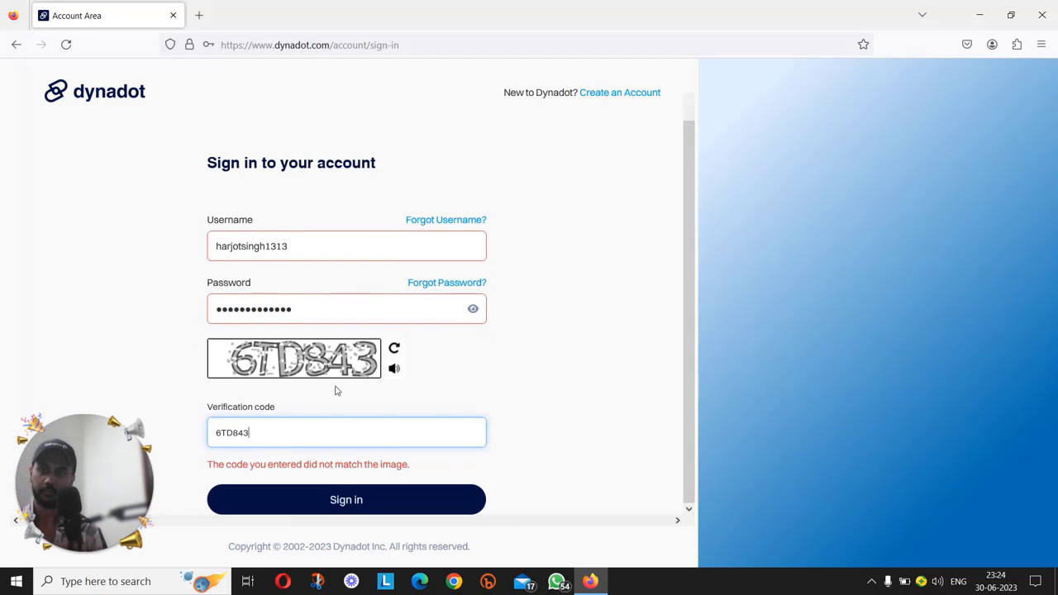
{"action": "left_click", "coordinate": [369, 508]}
{"action": "left_click", "coordinate": [377, 219]}
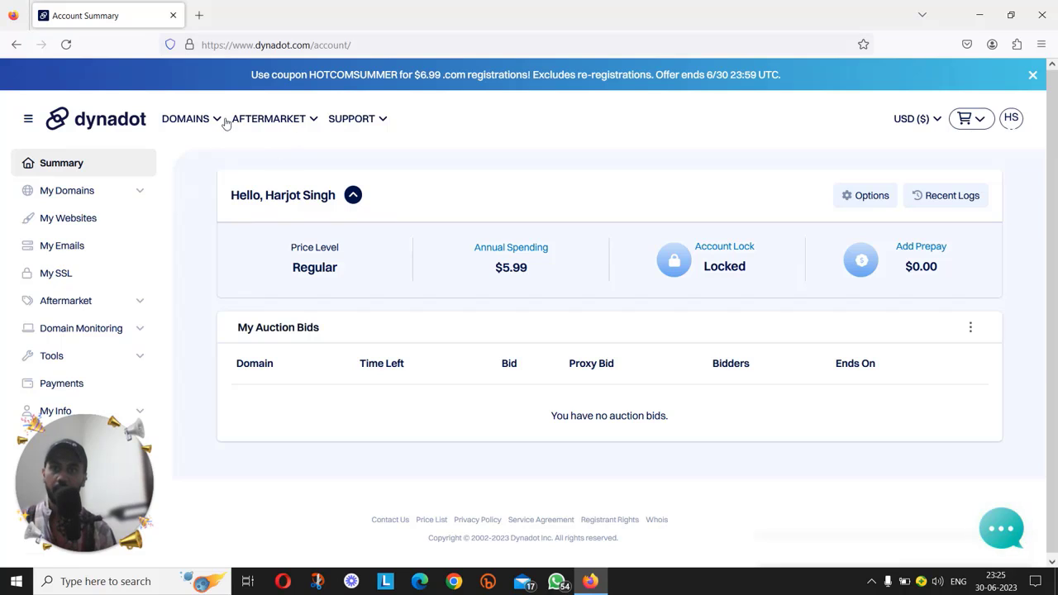
Search for WPMAGNET.XYZ on the Domain Search page to confirm it's available at $1.99.
{"action": "left_click", "coordinate": [204, 124]}
{"action": "left_click", "coordinate": [201, 126]}
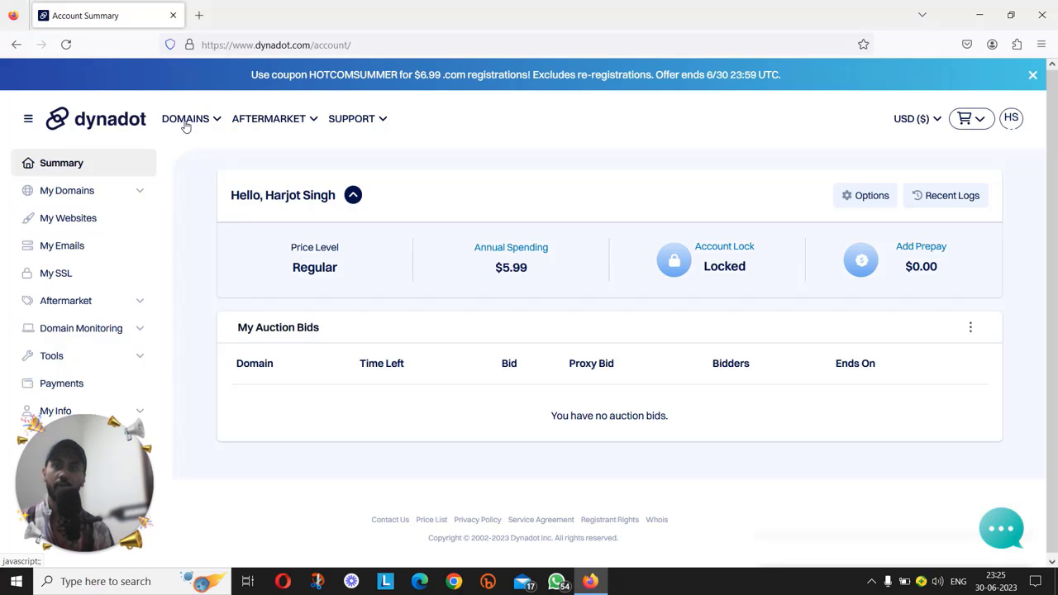
{"action": "left_click", "coordinate": [190, 122]}
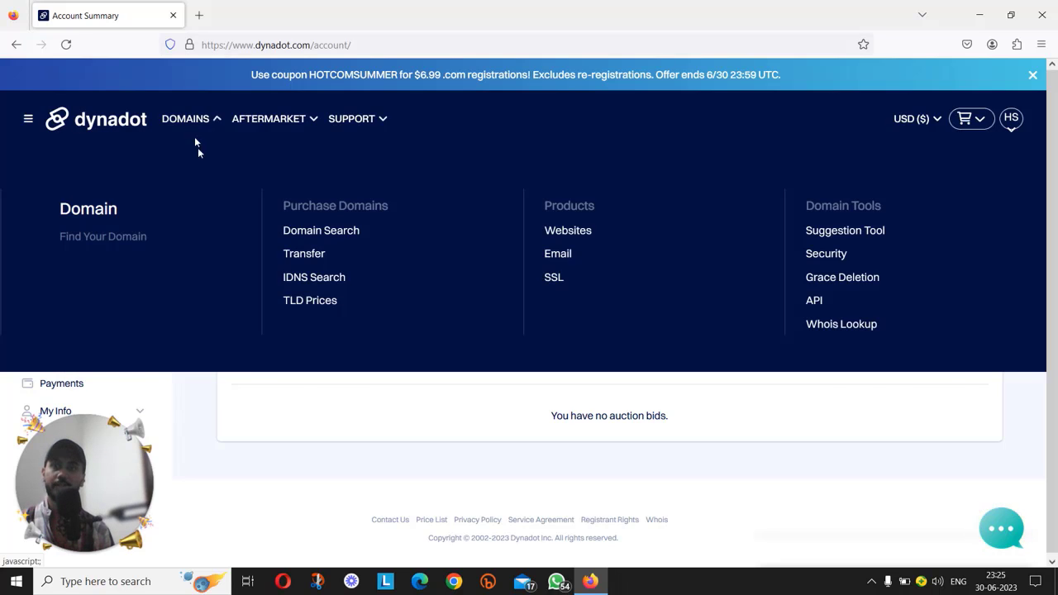
{"action": "left_click", "coordinate": [196, 126]}
{"action": "left_click", "coordinate": [198, 120]}
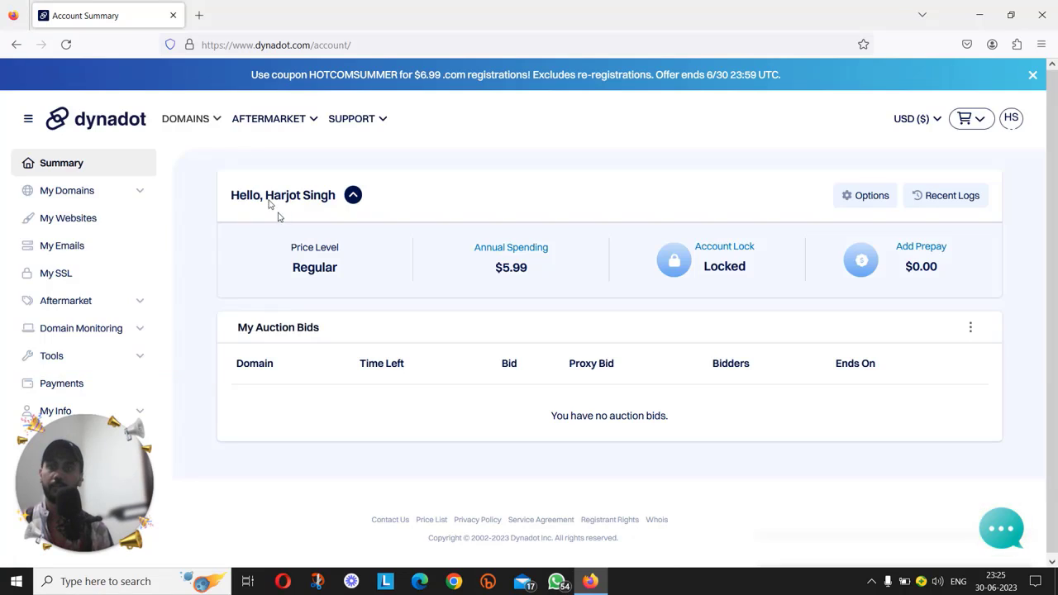
{"action": "left_click", "coordinate": [209, 122]}
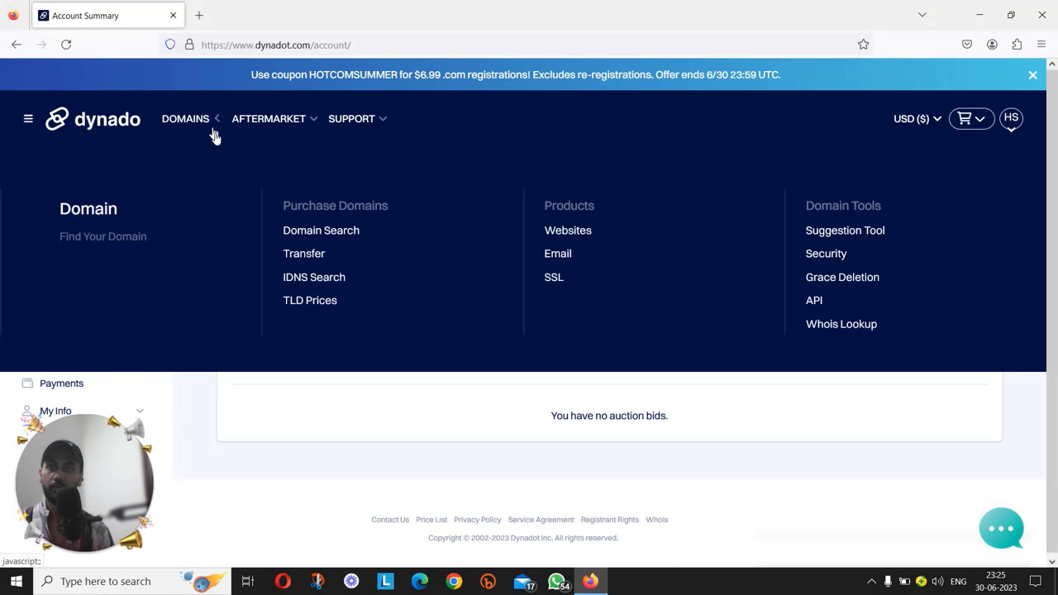
{"action": "left_click", "coordinate": [316, 233]}
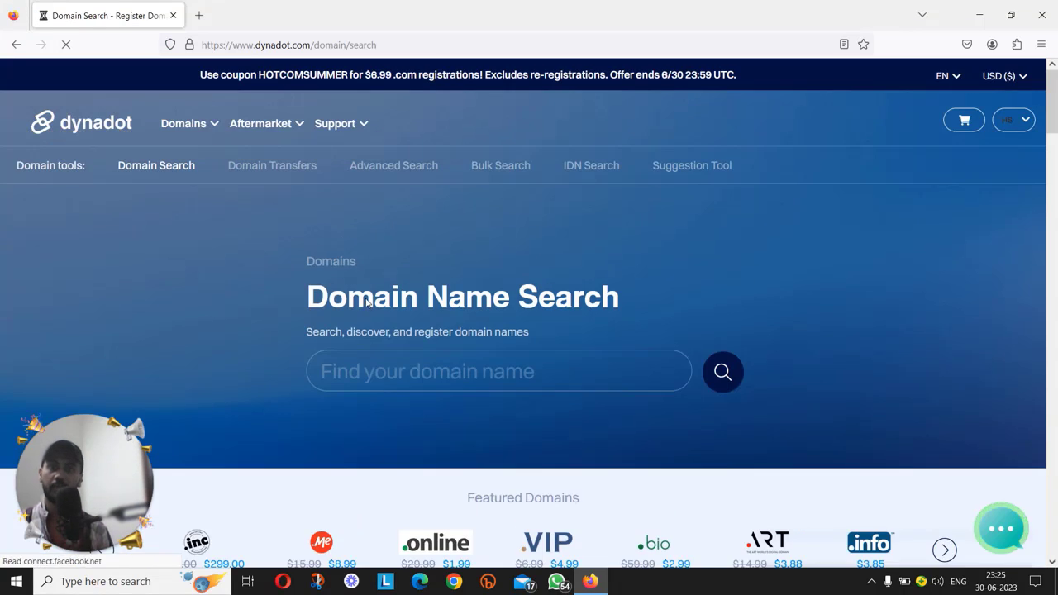
{"action": "type", "text": "WP"}
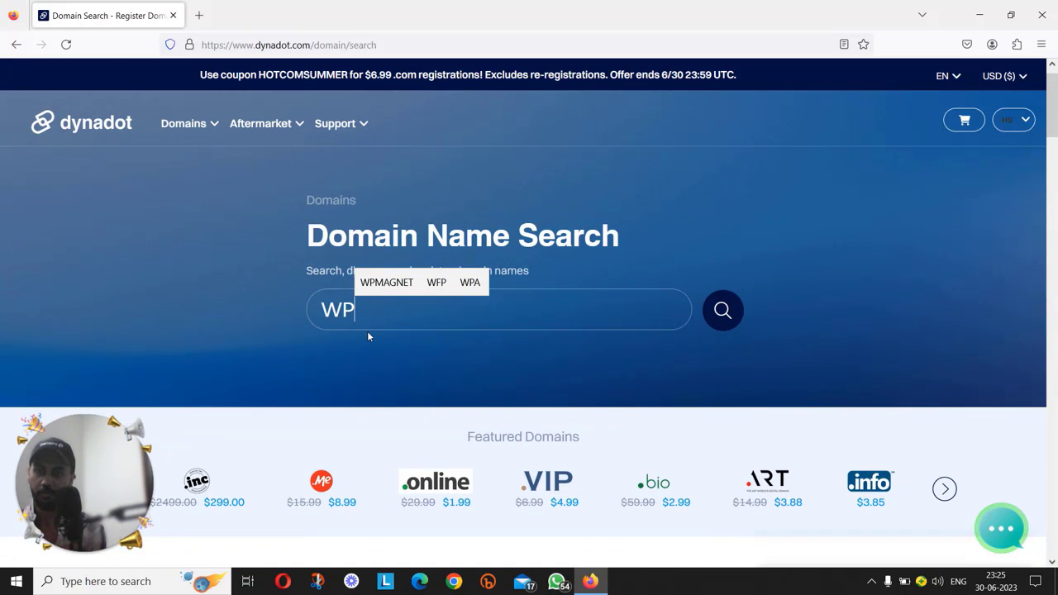
{"action": "type", "text": "MAGNET"}
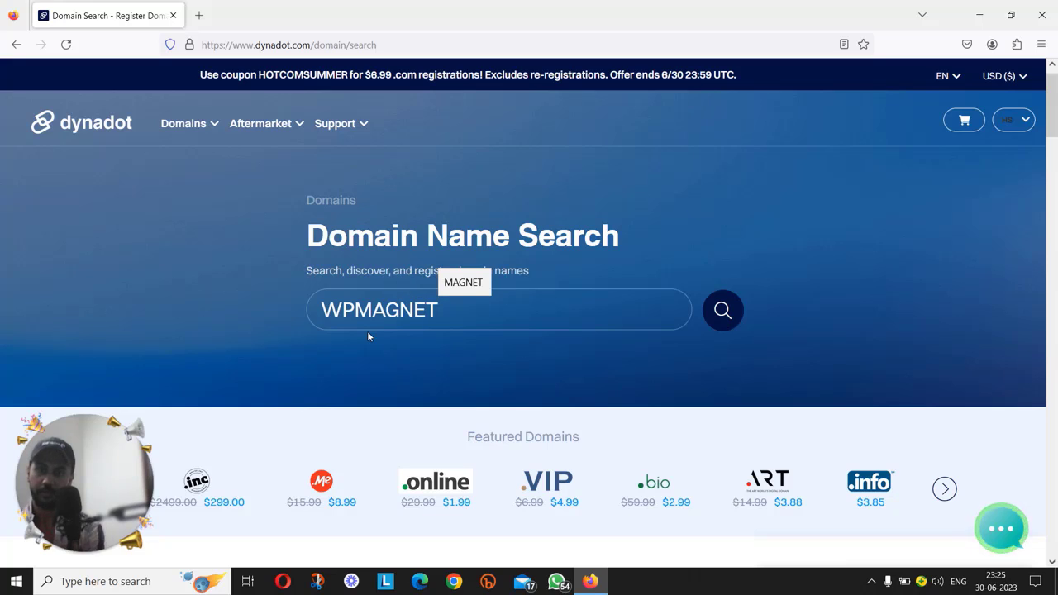
{"action": "type", "text": ".XYZ"}
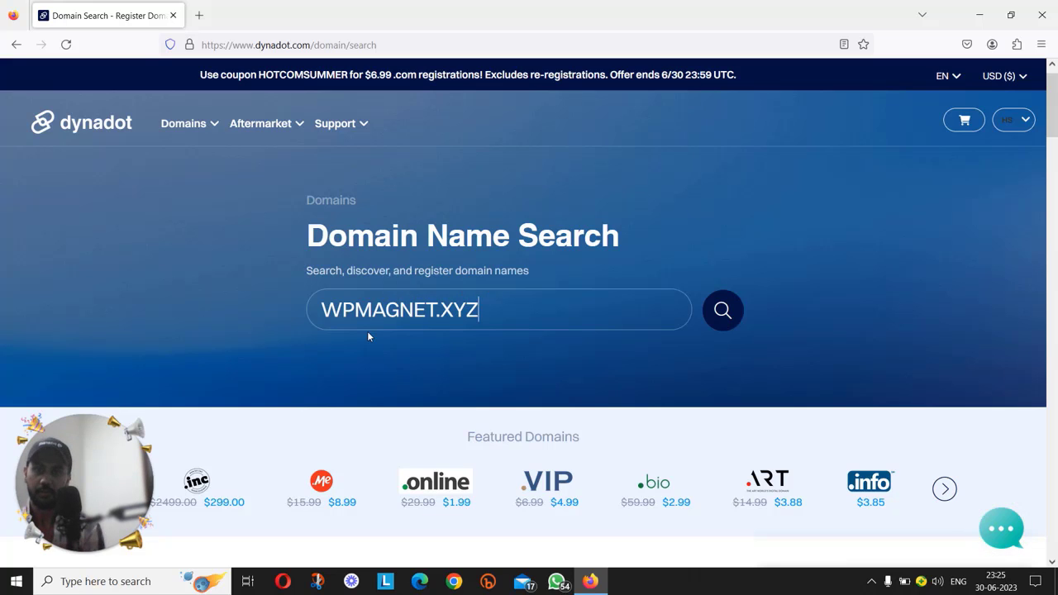
{"action": "key", "text": "Return"}
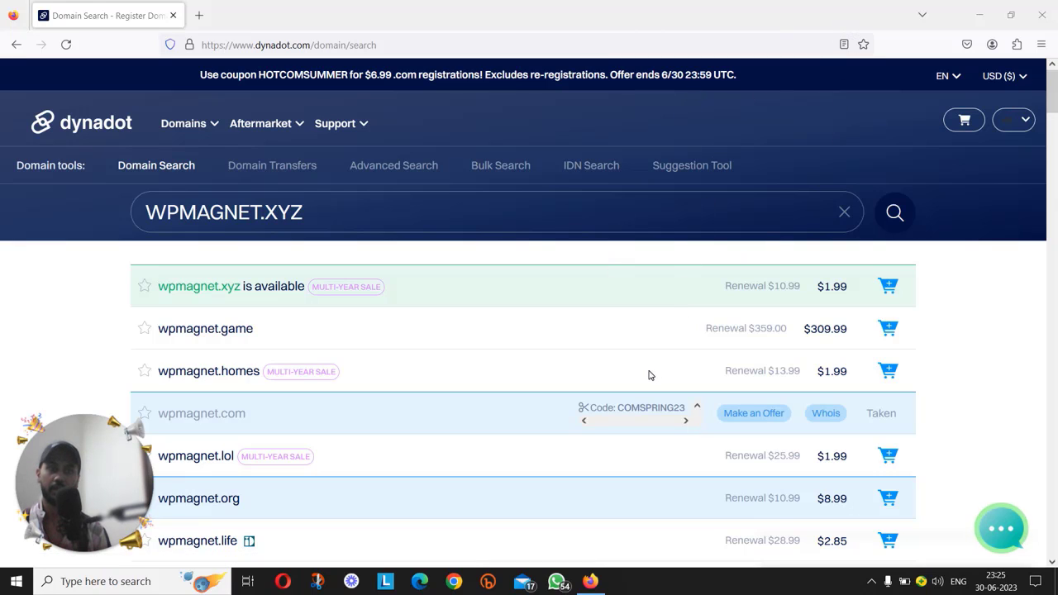
Add wpmagnet.xyz to the cart and check out to the Payment page showing the 1-year, $1.99 order.
{"action": "left_click", "coordinate": [884, 288]}
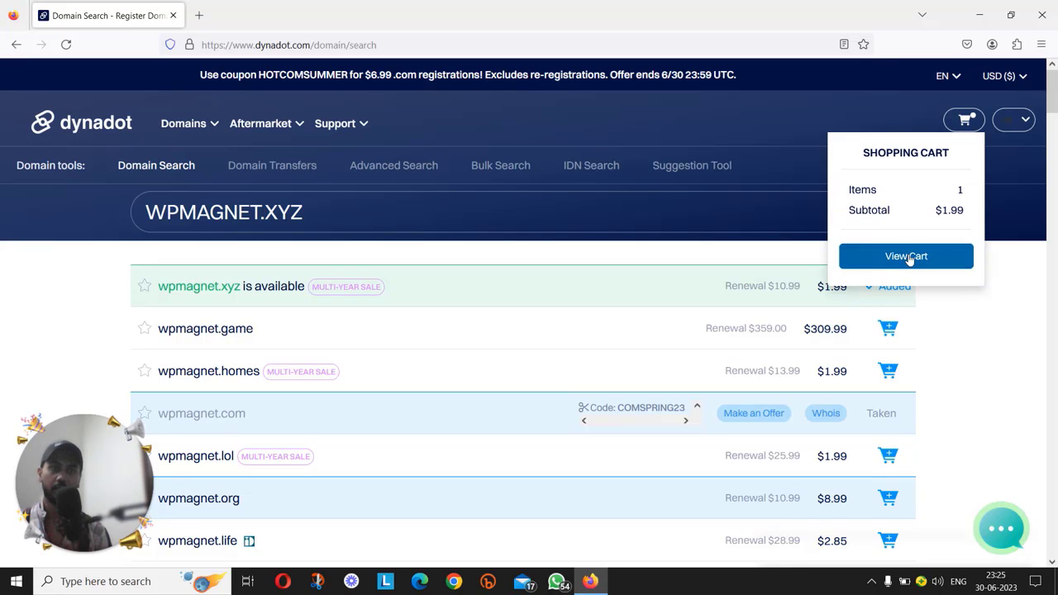
{"action": "left_click", "coordinate": [908, 258]}
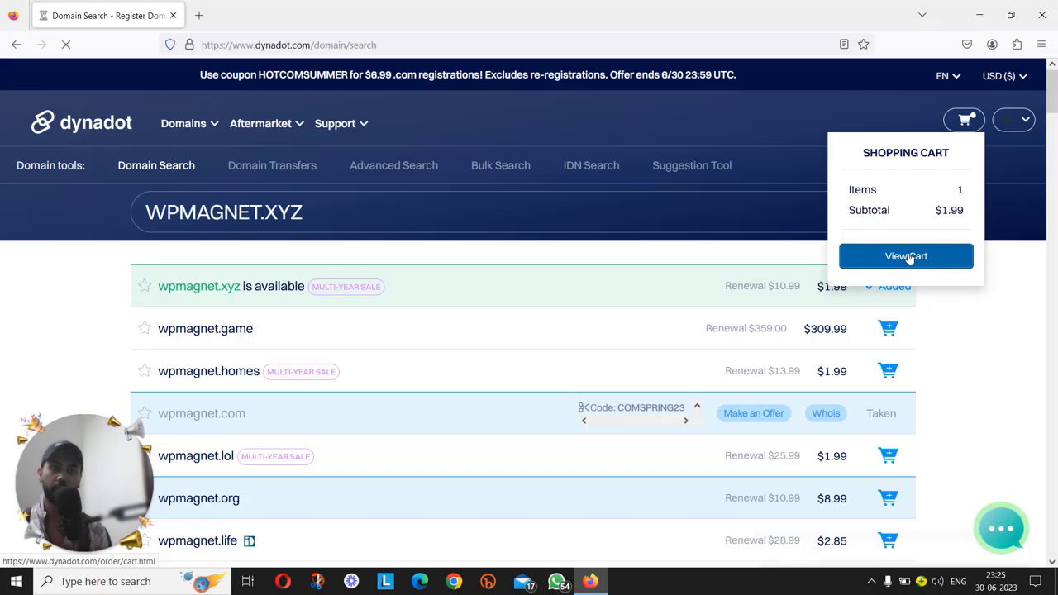
{"action": "scroll", "coordinate": [711, 302], "scroll_direction": "down", "scroll_amount": 1}
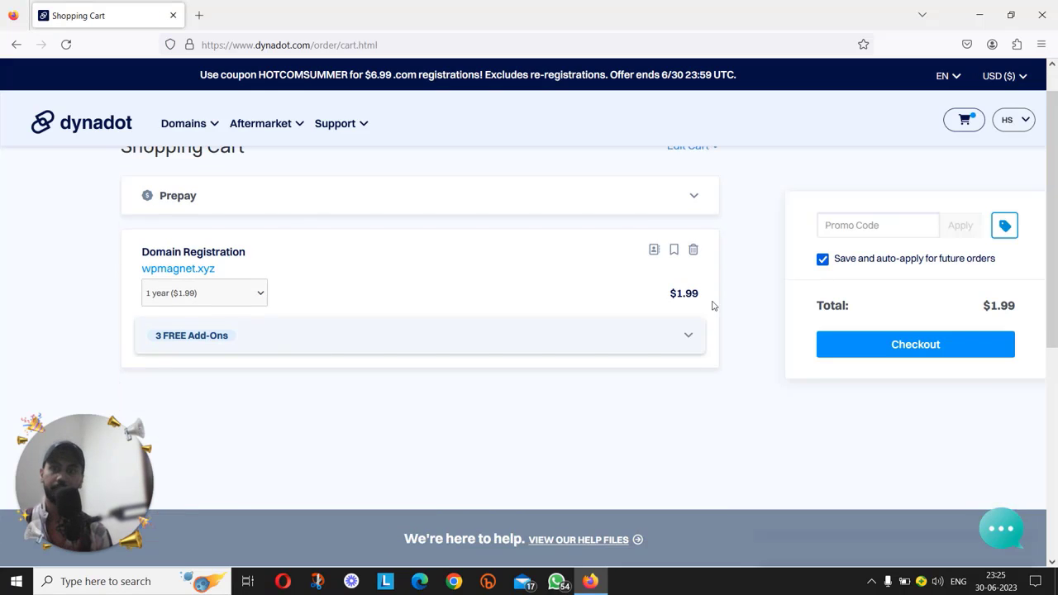
{"action": "scroll", "coordinate": [561, 277], "scroll_direction": "up", "scroll_amount": 1}
{"action": "scroll", "coordinate": [595, 273], "scroll_direction": "down", "scroll_amount": 1}
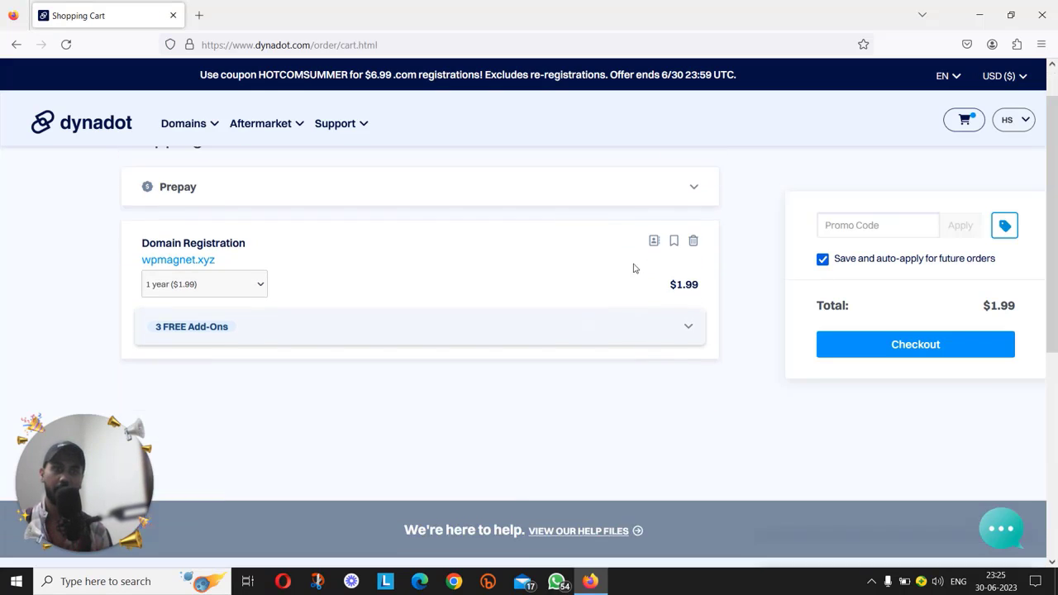
{"action": "left_click", "coordinate": [910, 353]}
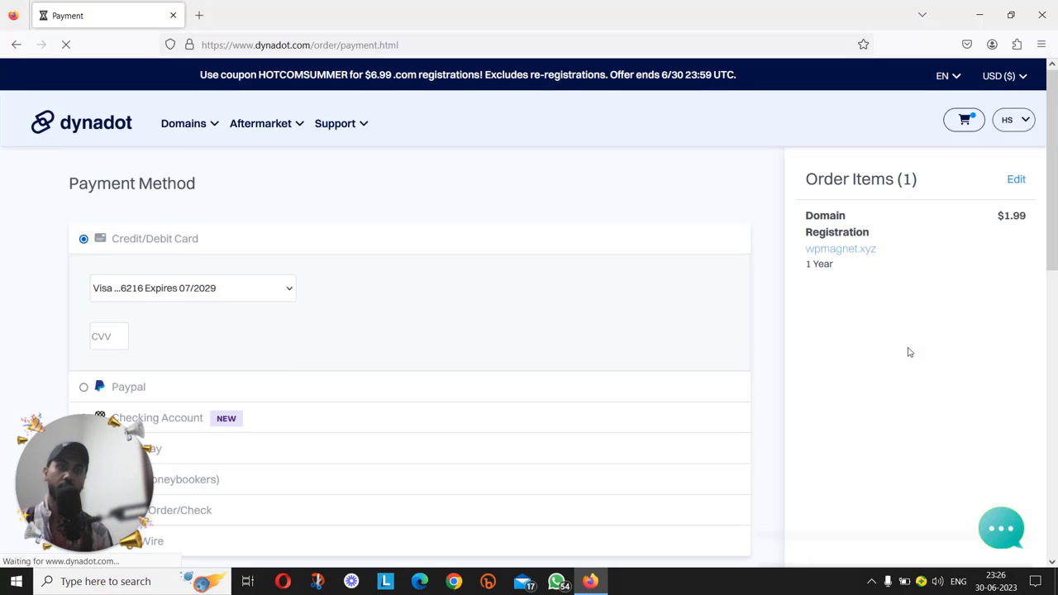
{"action": "scroll", "coordinate": [469, 283], "scroll_direction": "down", "scroll_amount": 1}
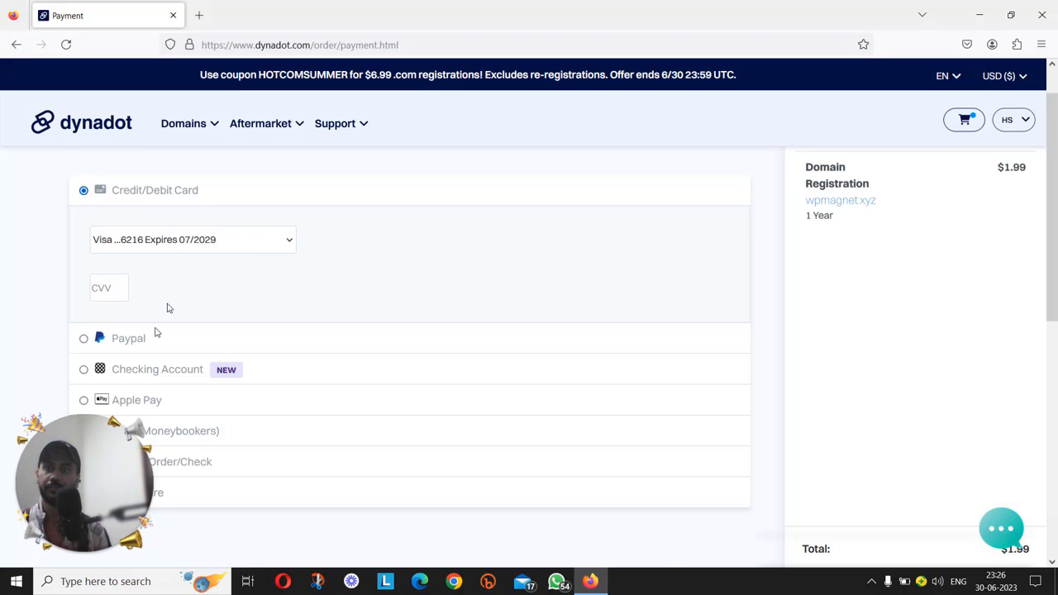
{"action": "left_click", "coordinate": [109, 444]}
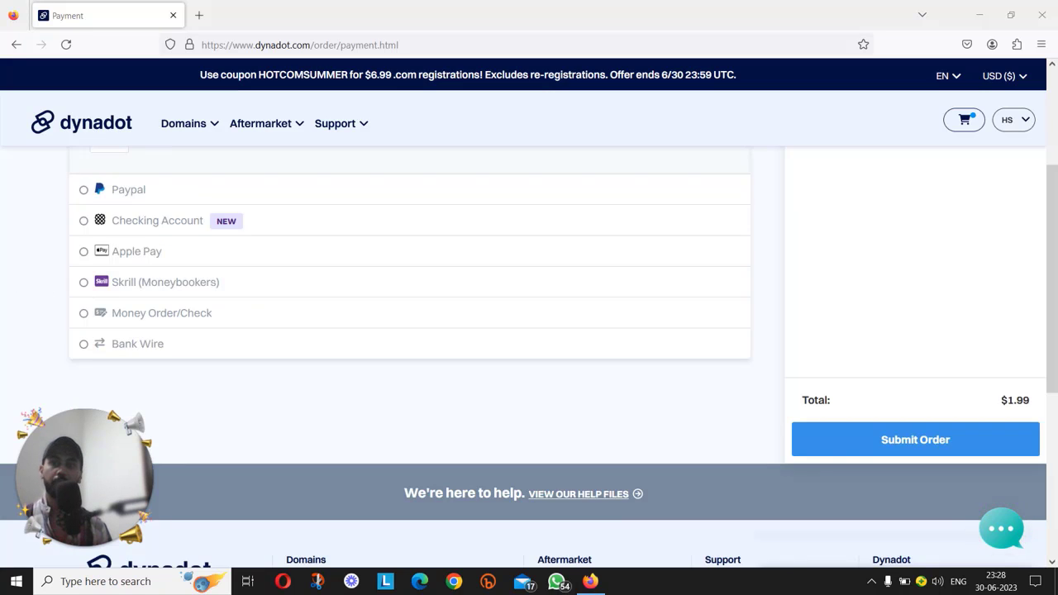
Submit the $1.99 wpmagnet.xyz order and check the Order Receipt page.
{"action": "left_click", "coordinate": [916, 446]}
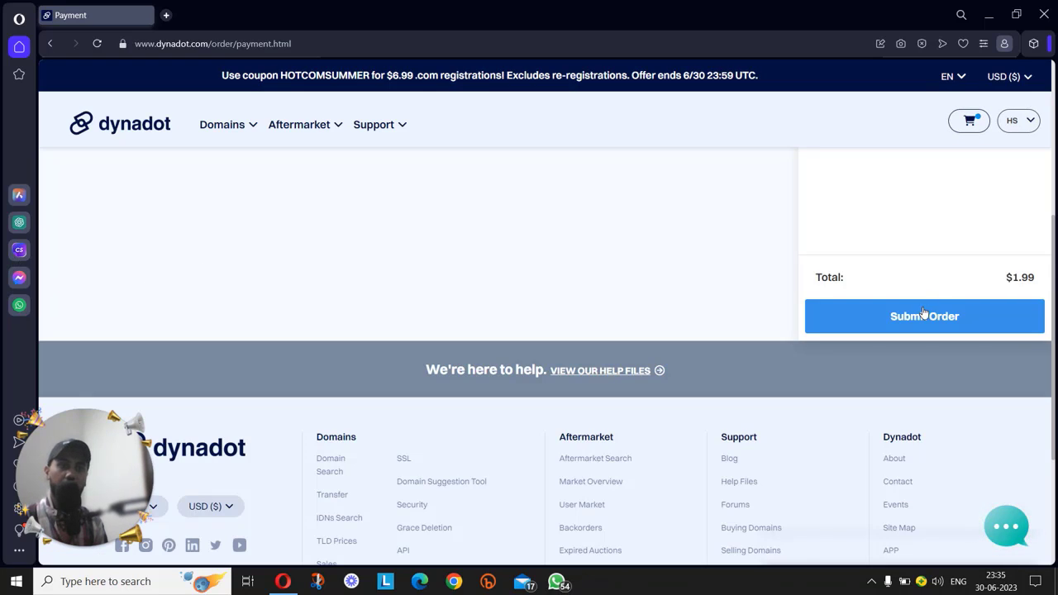
{"action": "left_click", "coordinate": [924, 315]}
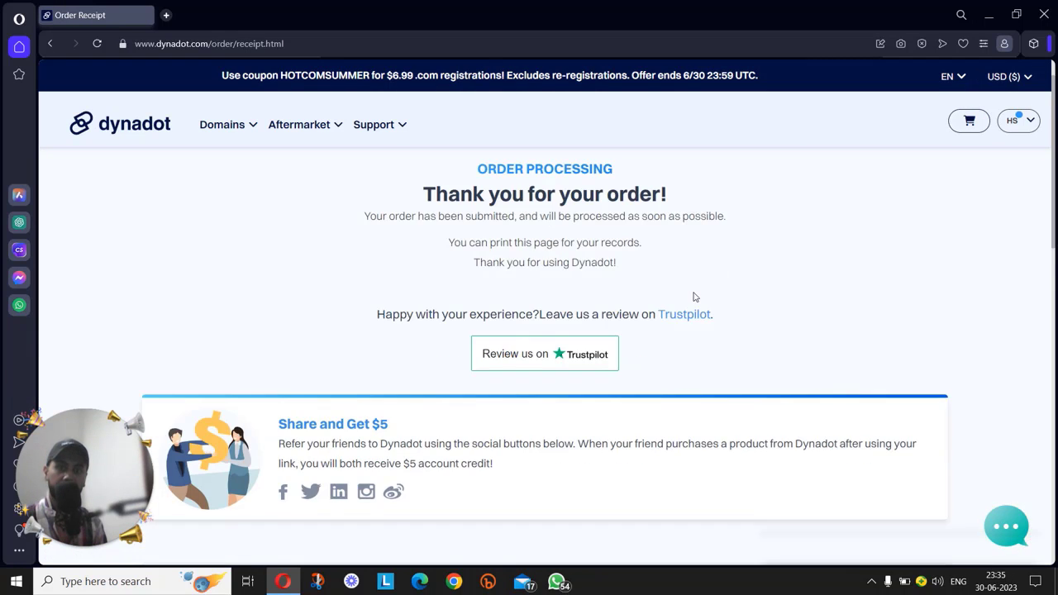
{"action": "scroll", "coordinate": [564, 303], "scroll_direction": "down", "scroll_amount": 3}
{"action": "scroll", "coordinate": [565, 303], "scroll_direction": "up", "scroll_amount": 3}
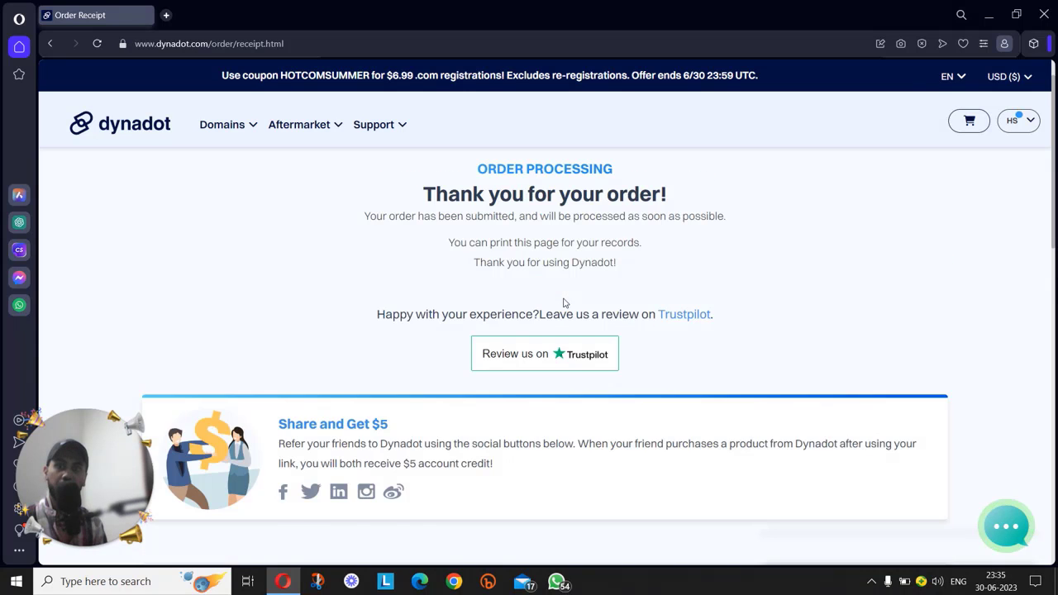